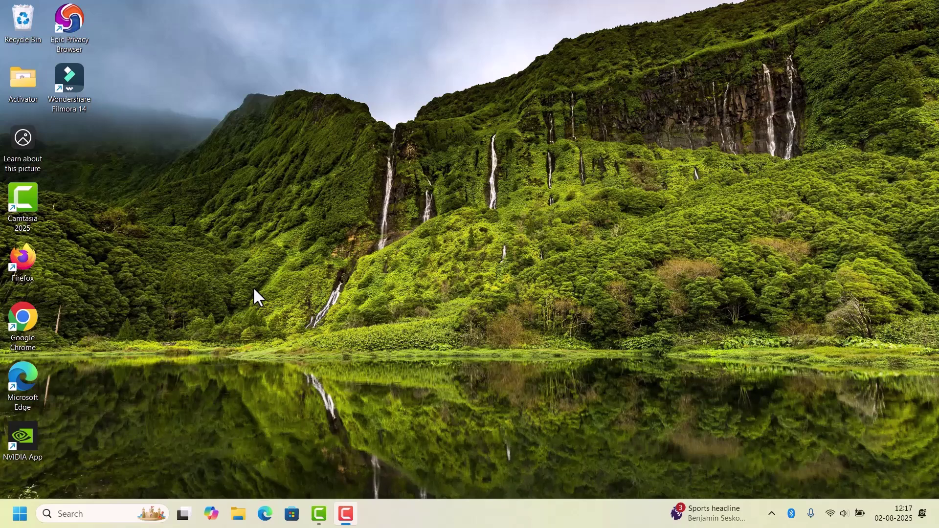
# Step: Restart both Windows Explorer processes from Task Manager, then close Task Manager
pyautogui.hotkey('ctrl', 'shift', 'Escape')
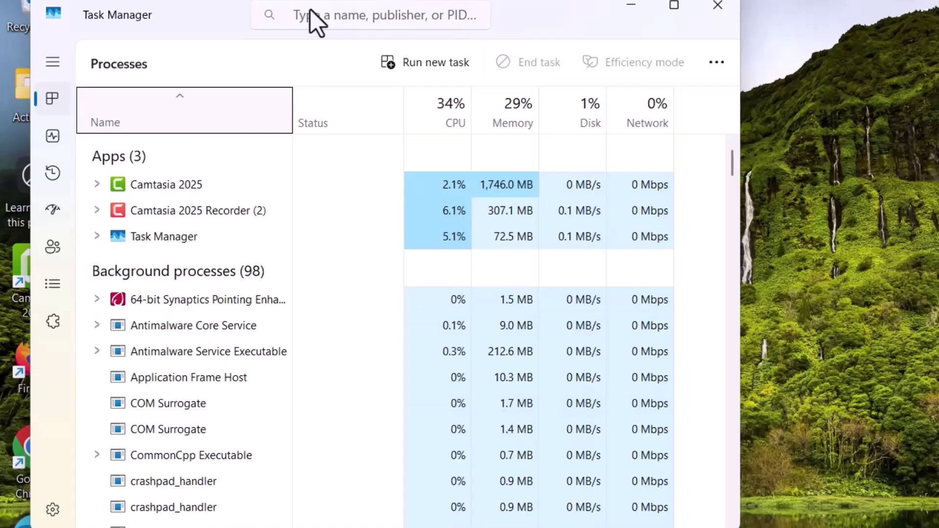
pyautogui.click(297, 22)
pyautogui.write('wind')
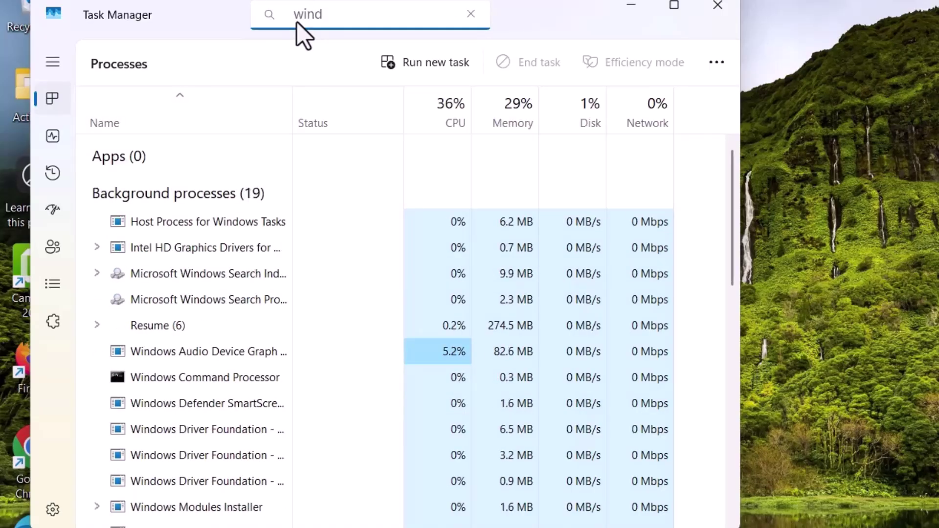
pyautogui.write('ows ex')
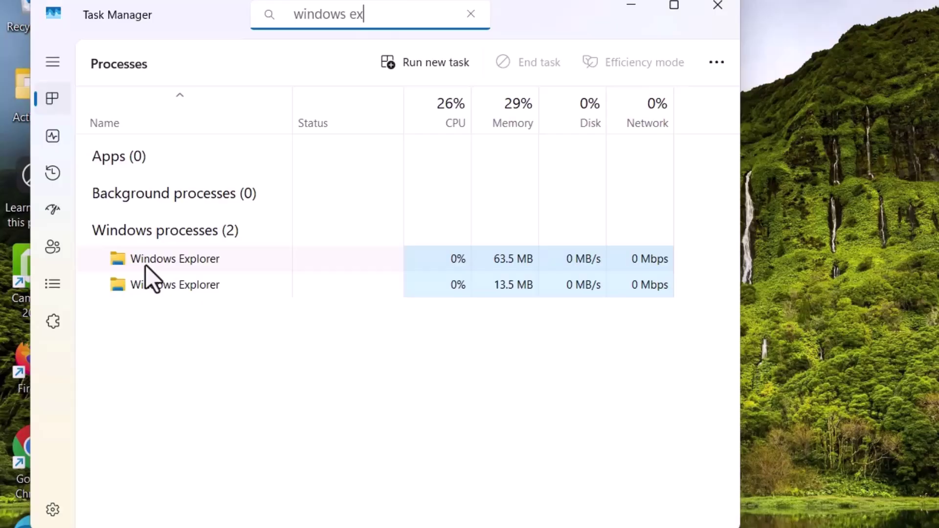
pyautogui.rightClick(146, 265)
pyautogui.click(194, 280)
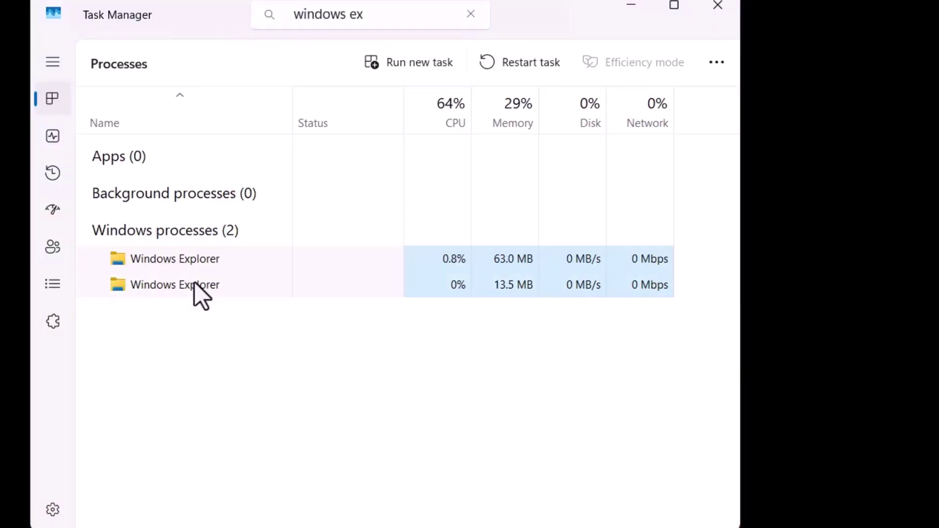
pyautogui.rightClick(187, 284)
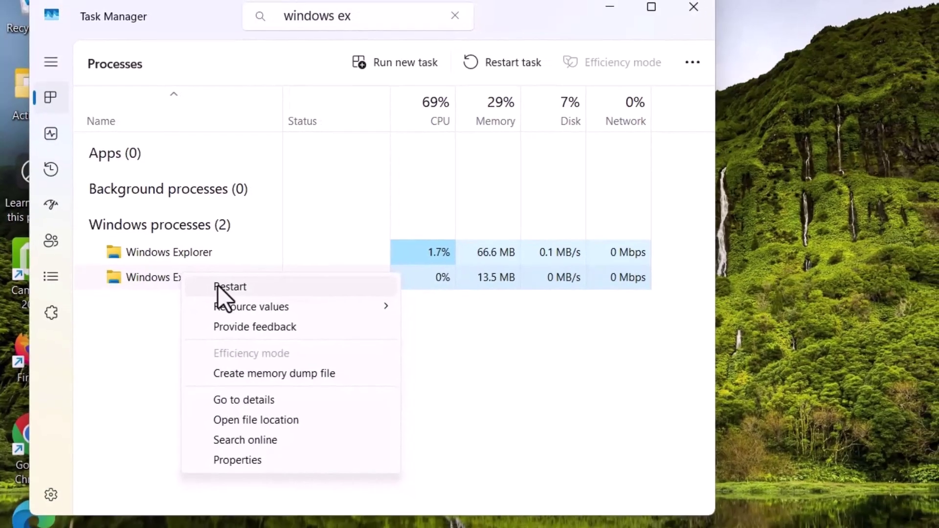
pyautogui.click(235, 294)
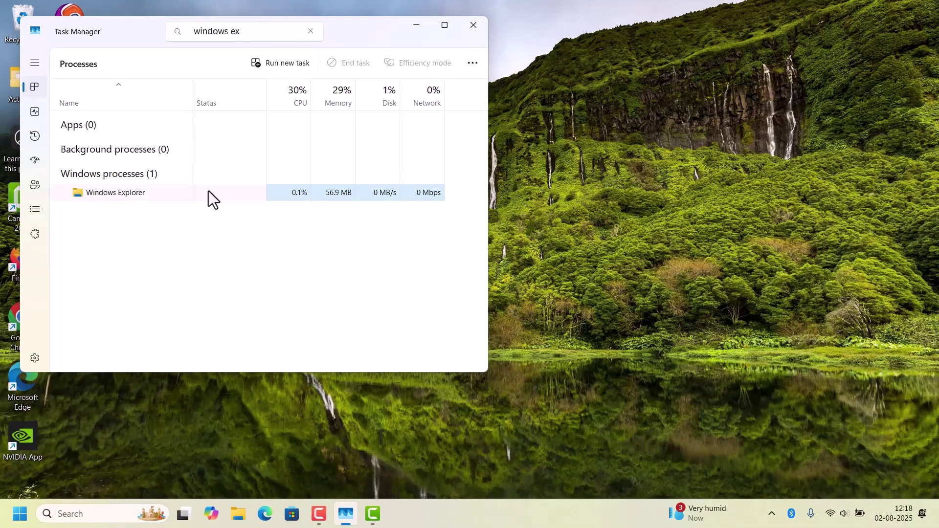
pyautogui.click(475, 26)
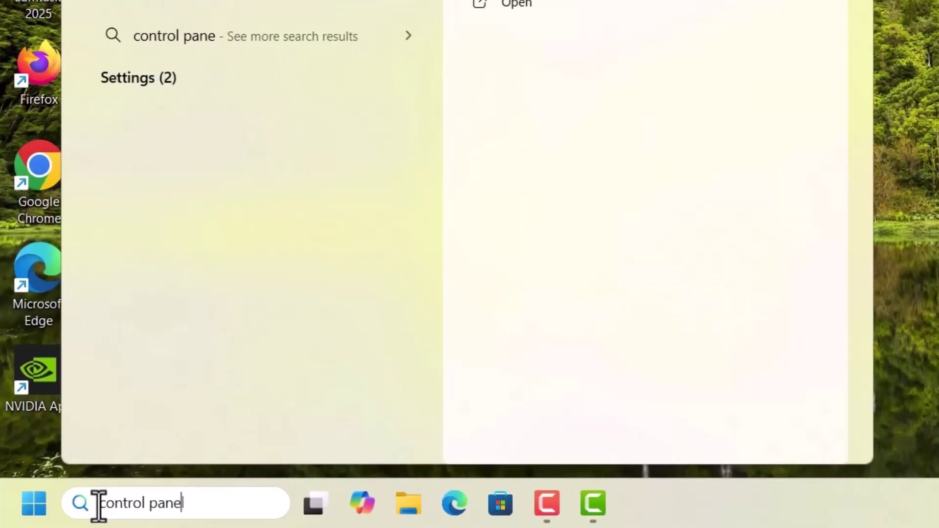
# Step: Clear the File Explorer history in File Explorer Options, confirm with OK, and close Control Panel
pyautogui.press('Return')
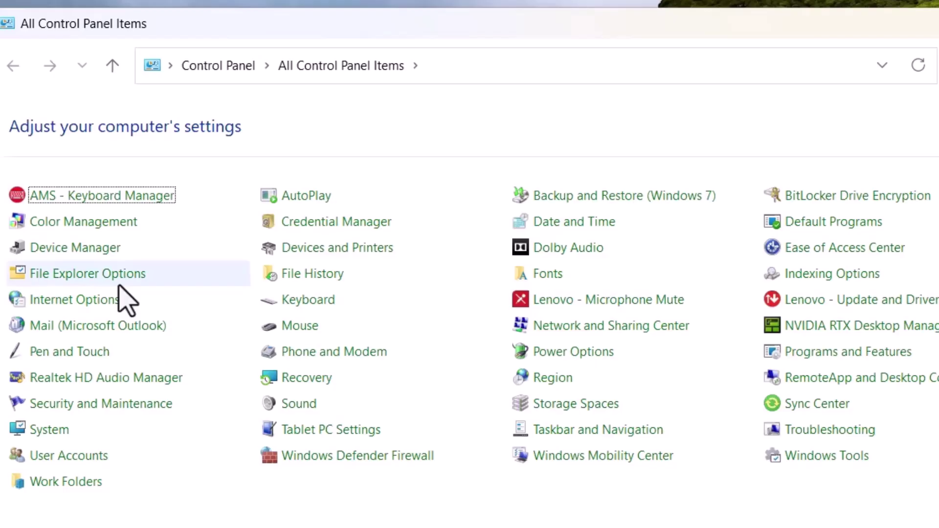
pyautogui.click(87, 274)
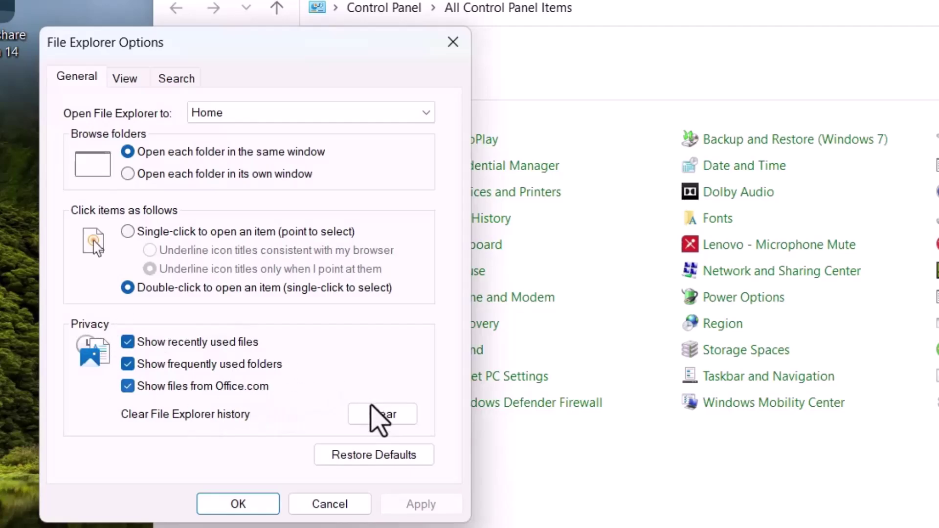
pyautogui.click(382, 414)
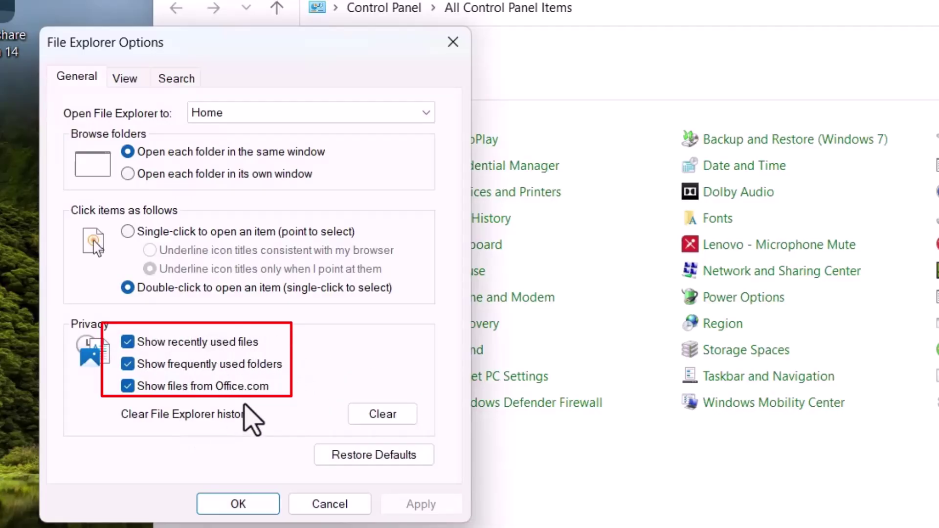
pyautogui.click(383, 415)
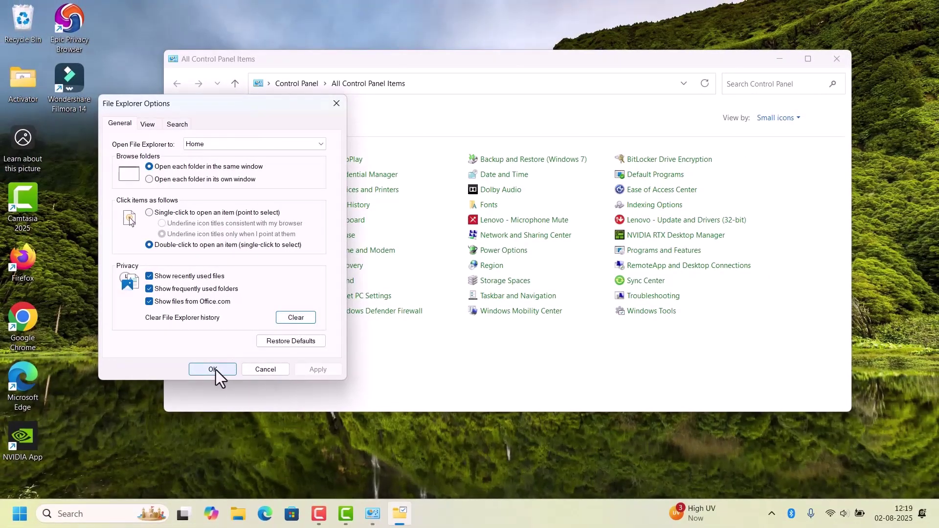
pyautogui.click(213, 369)
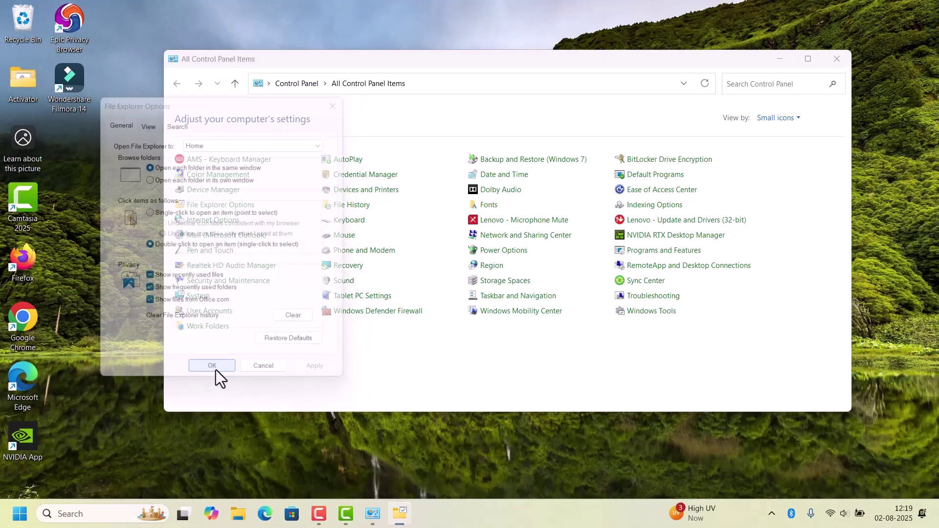
pyautogui.click(838, 58)
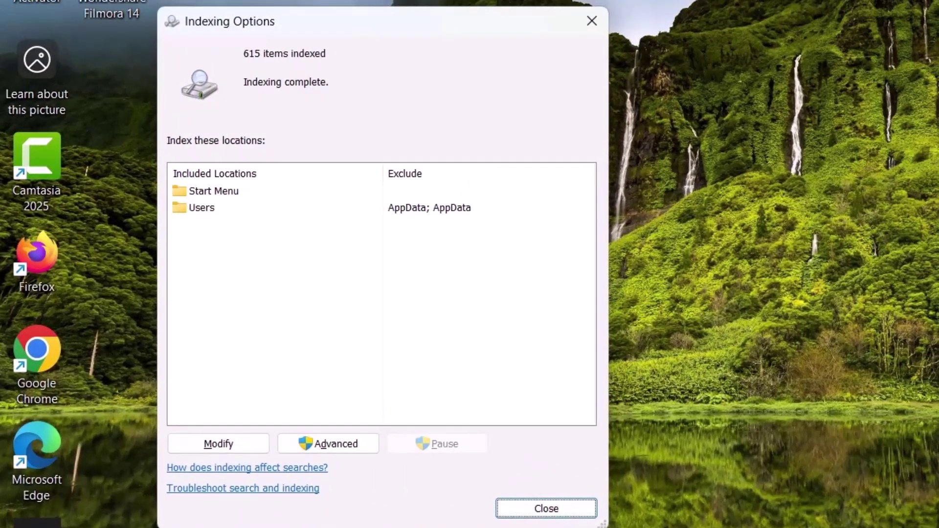
# Step: Delete and rebuild the search index via Advanced indexing settings, then close Indexing Options
pyautogui.click(198, 193)
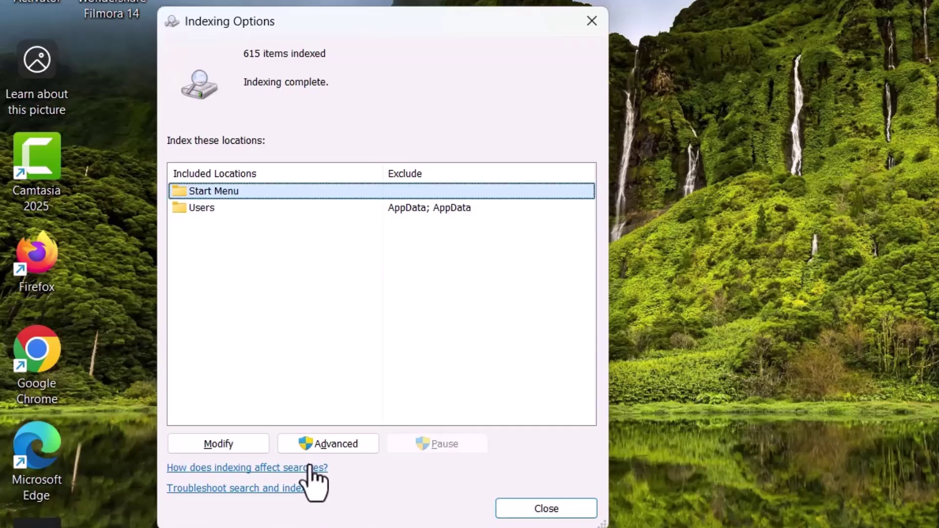
pyautogui.click(329, 444)
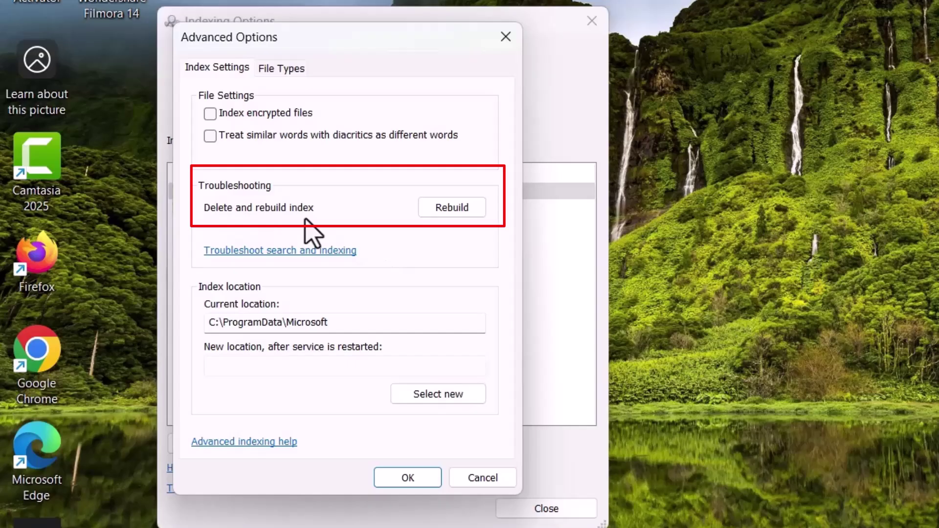
pyautogui.click(452, 208)
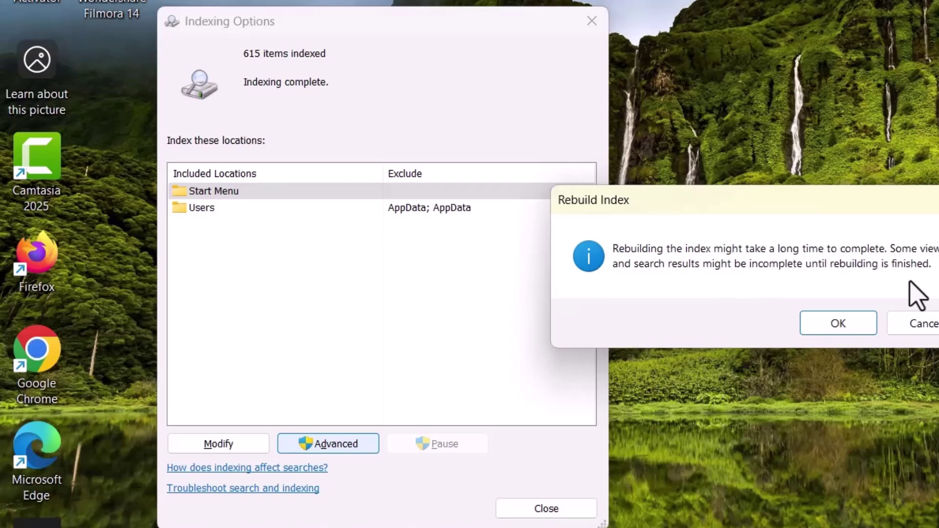
pyautogui.click(839, 324)
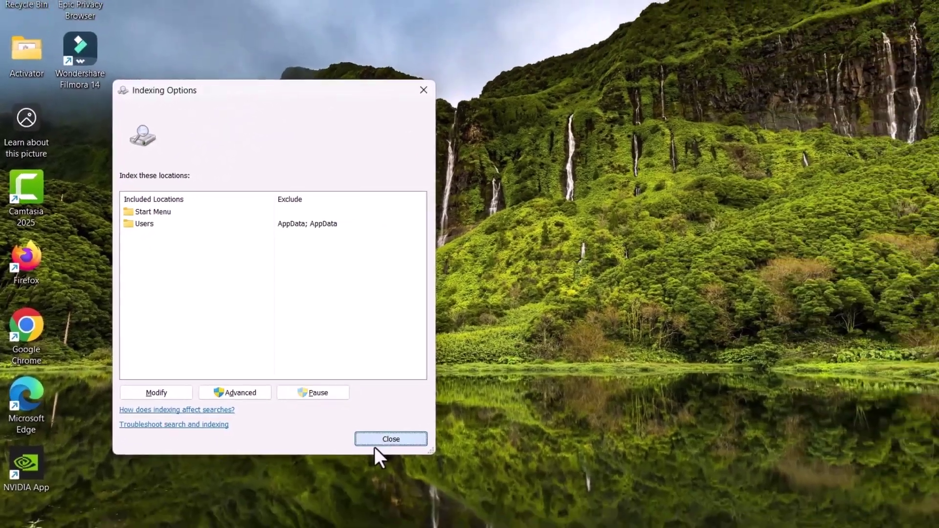
pyautogui.click(377, 445)
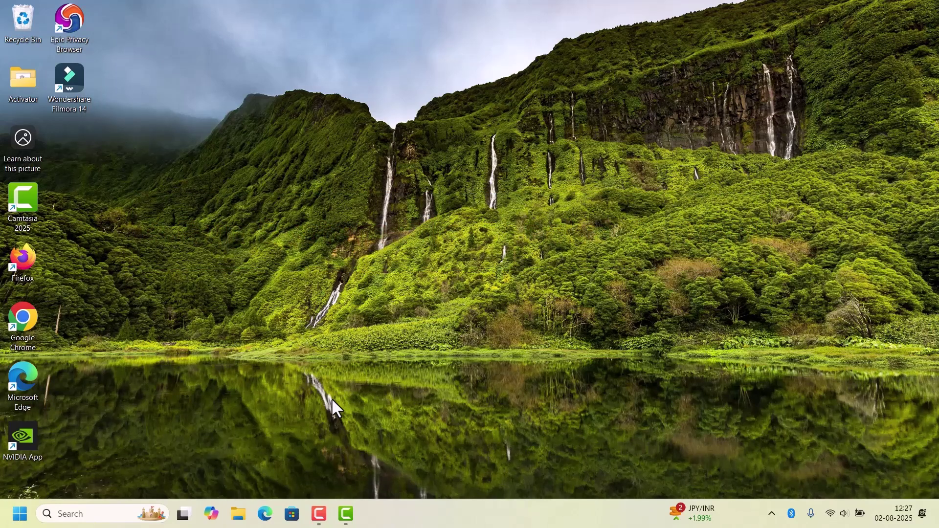
# Step: Search 'command' and run Command Prompt as administrator
pyautogui.click(89, 514)
pyautogui.write('command')
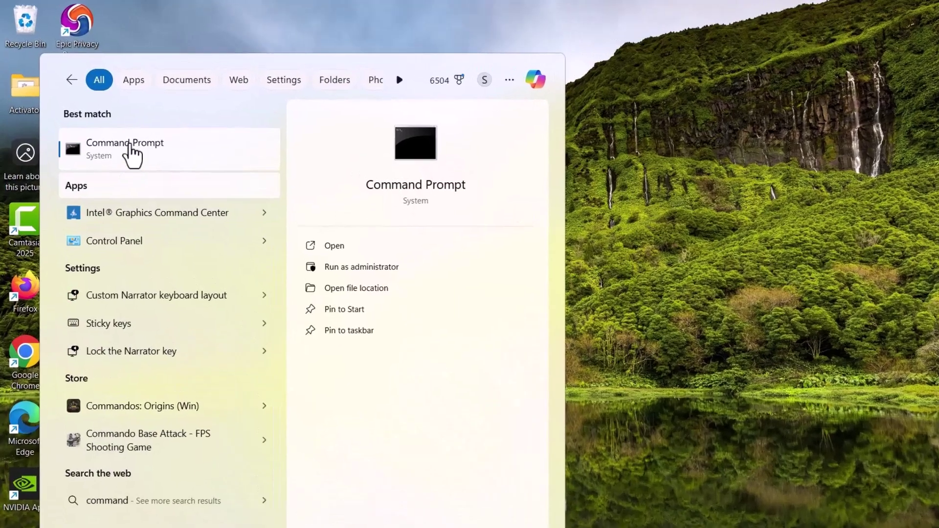
pyautogui.rightClick(130, 151)
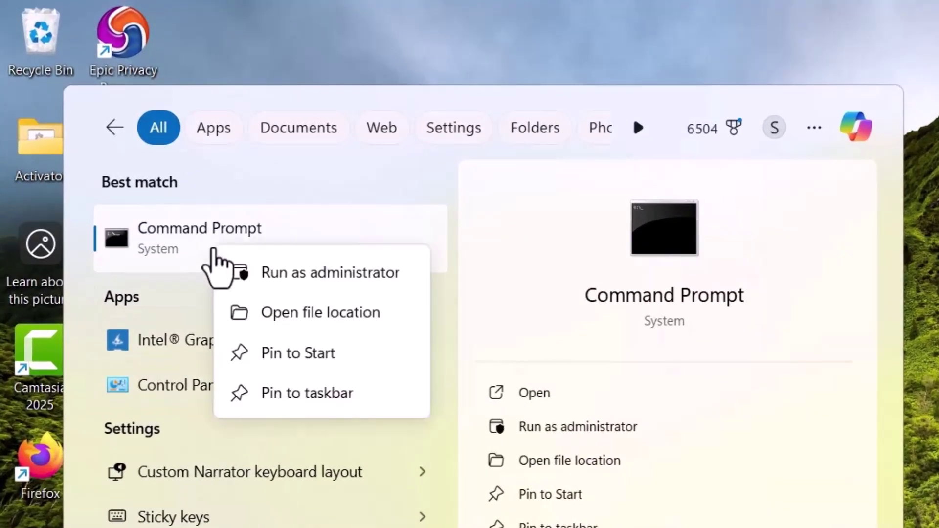
pyautogui.click(294, 272)
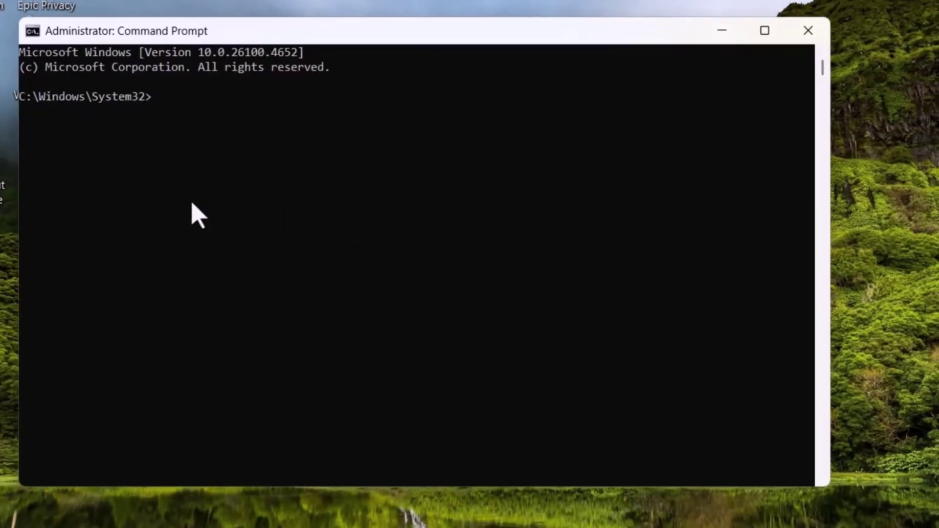
# Step: Run sfc /scannow and DISM /Online /Cleanup-Image /RestoreHealth, then close Command Prompt
pyautogui.click(194, 202)
pyautogui.write('sfc /sca')
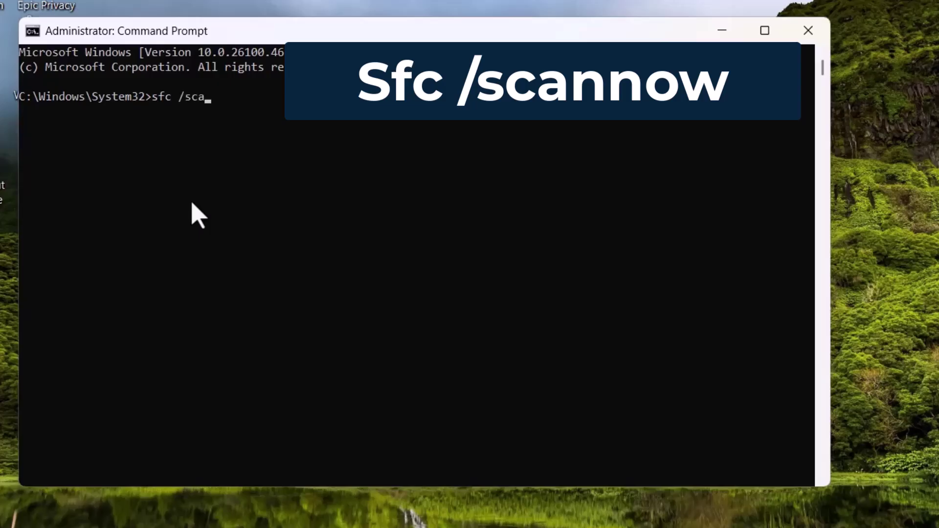
pyautogui.write('ow')
pyautogui.press('Return')
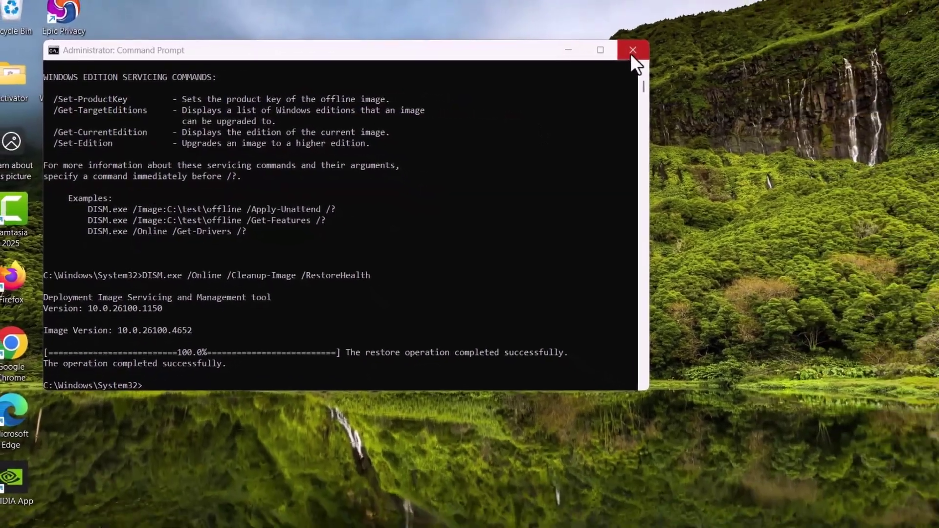
pyautogui.click(684, 47)
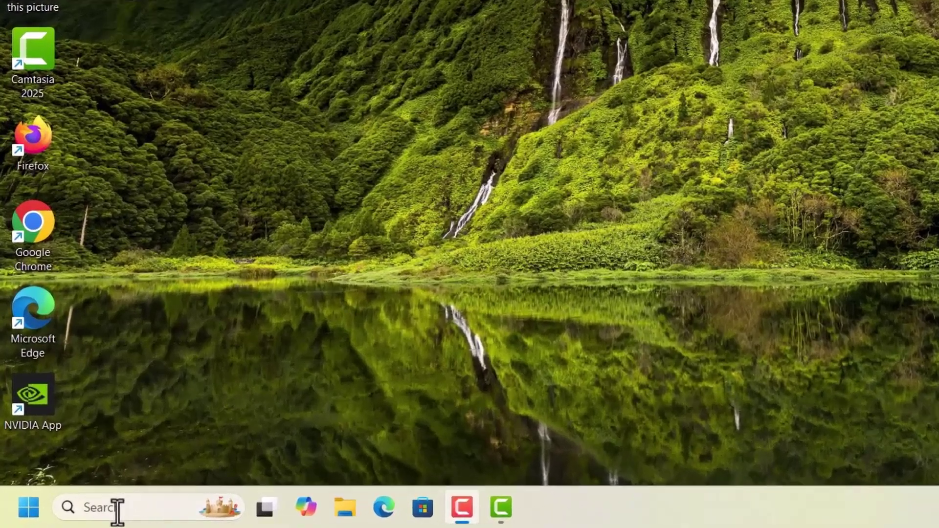
# Step: Launch Settings from Windows search and go to Accounts > Family
pyautogui.click(71, 514)
pyautogui.write('settings')
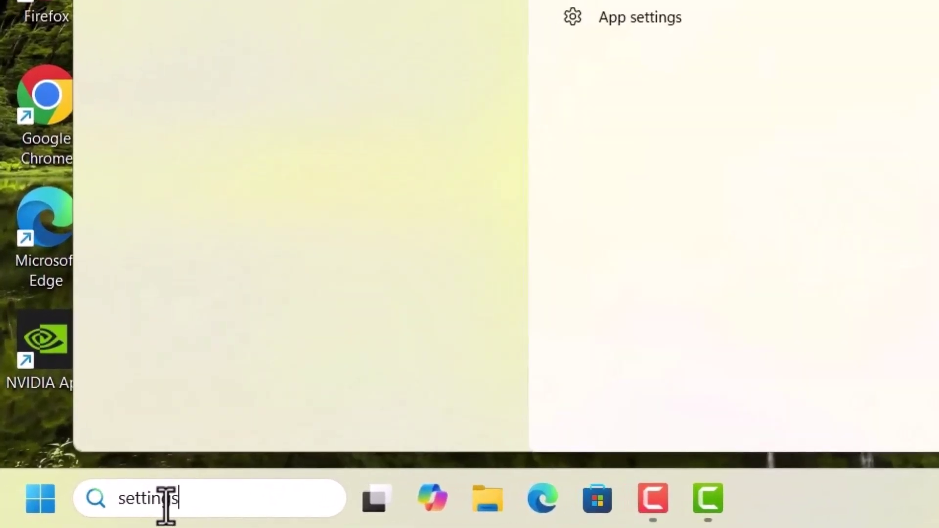
pyautogui.press('Return')
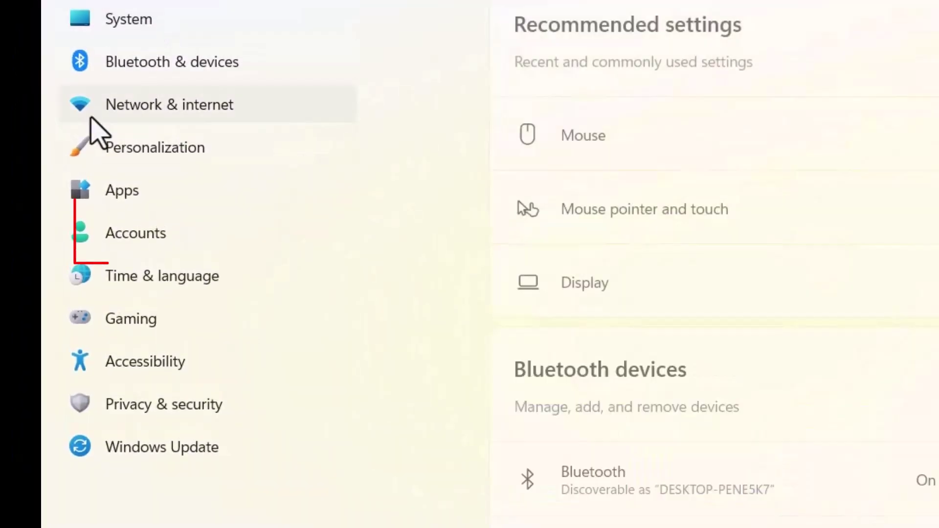
pyautogui.click(132, 234)
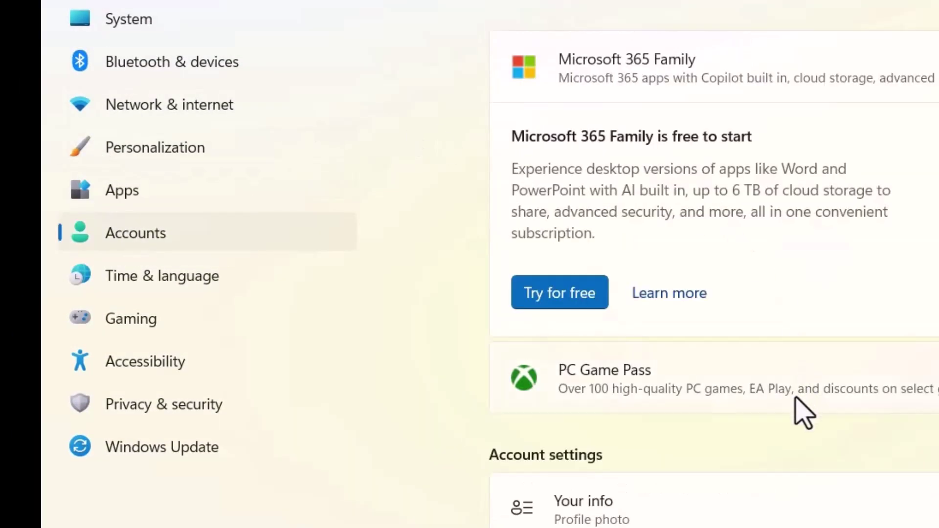
pyautogui.scroll(-3, 804, 411)
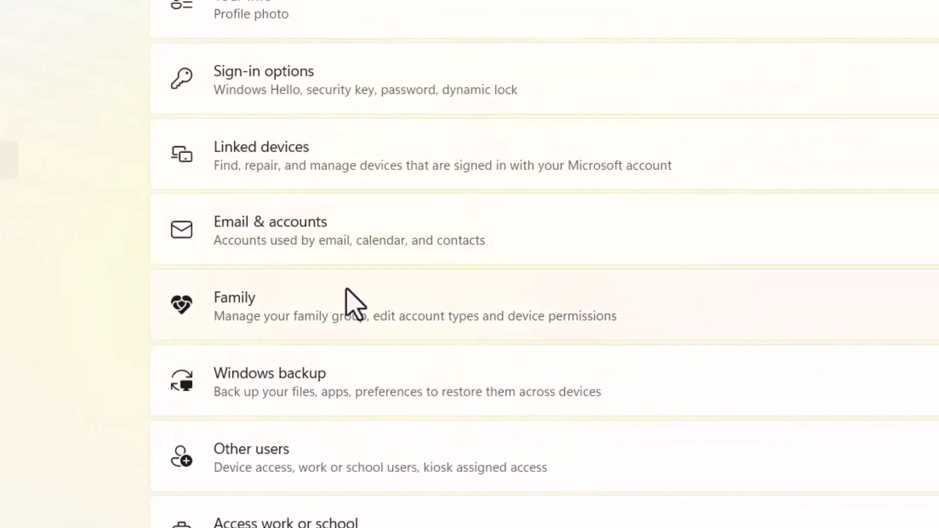
pyautogui.click(355, 303)
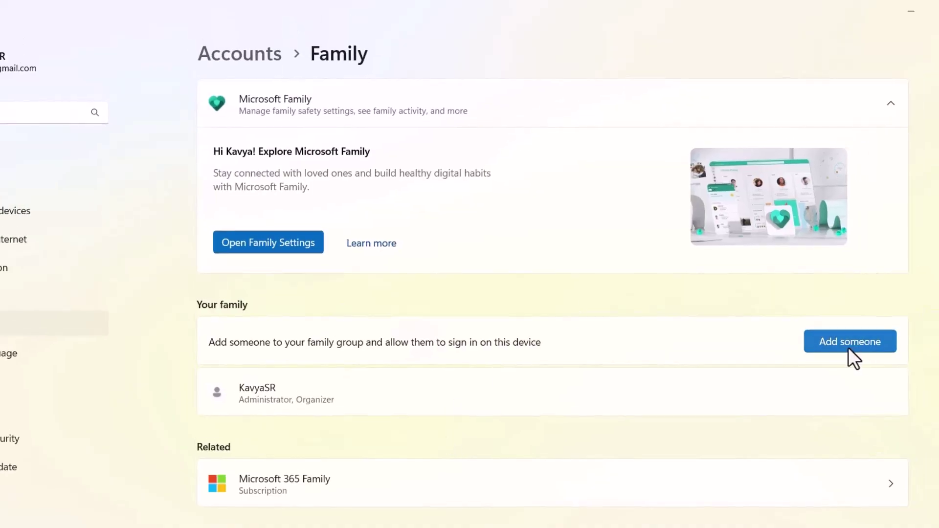
pyautogui.click(849, 348)
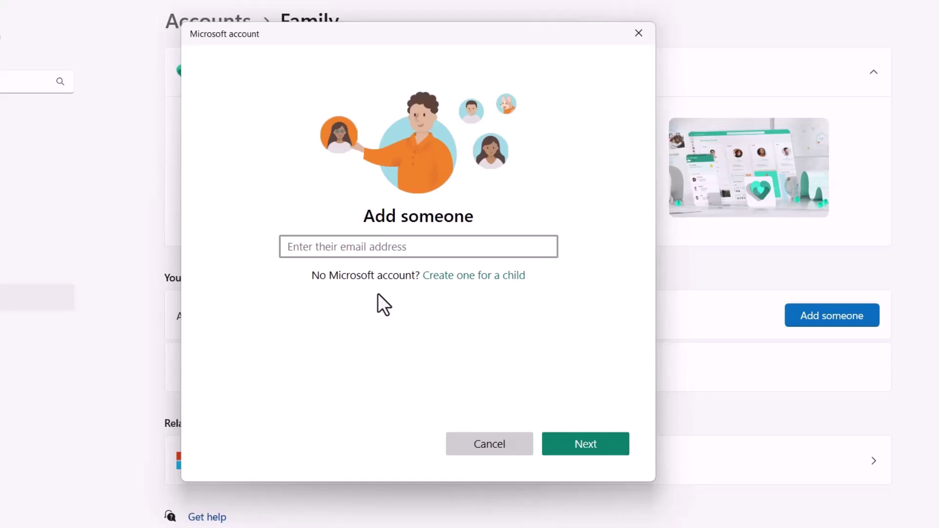
pyautogui.click(489, 443)
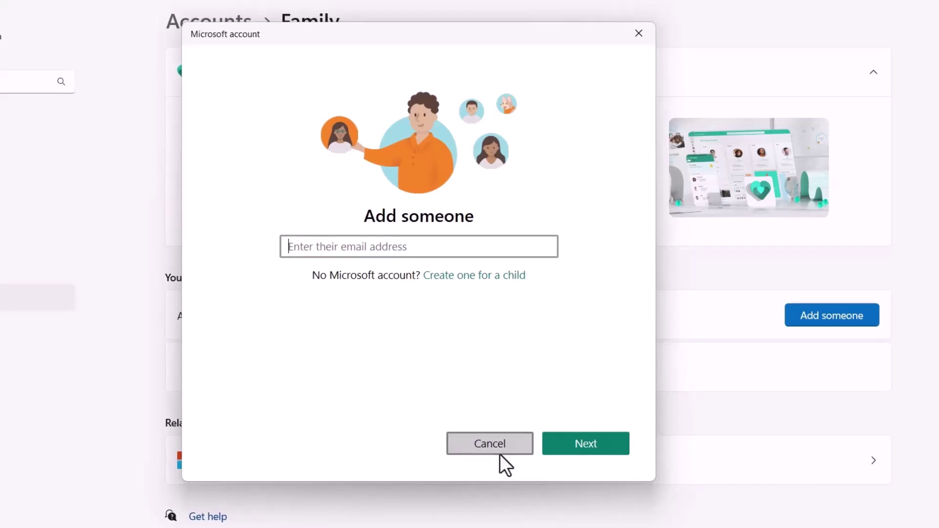